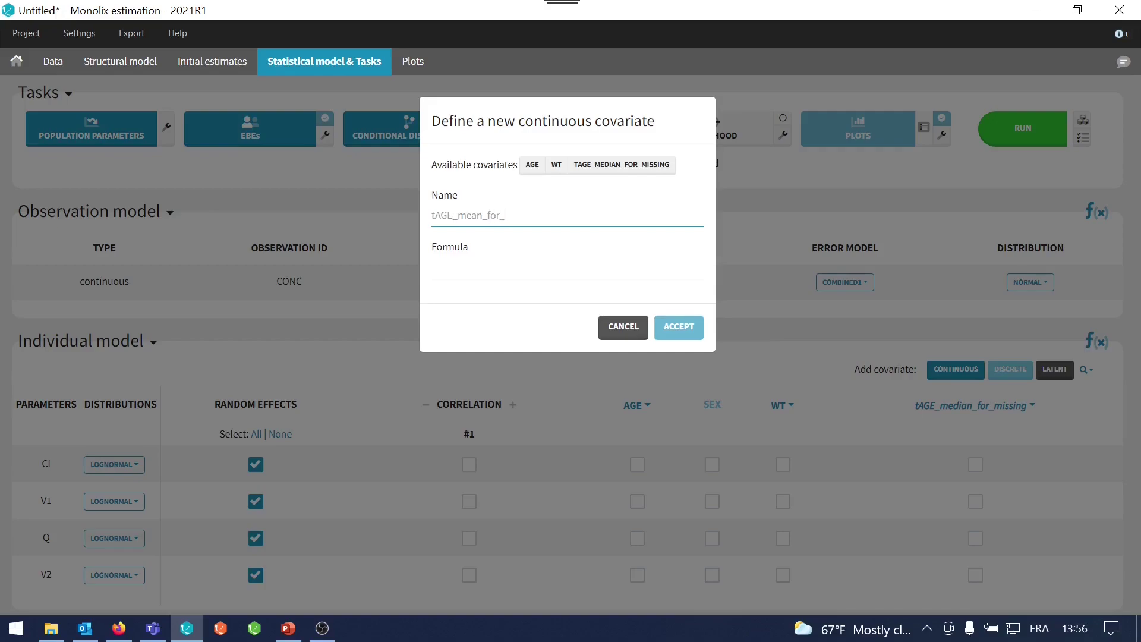
Create the continuous covariate tAGE_mean_for_missing with the formula max(AGE,0) + min(AGE,0)/AGE*41
{"action": "key", "text": "Tab"}
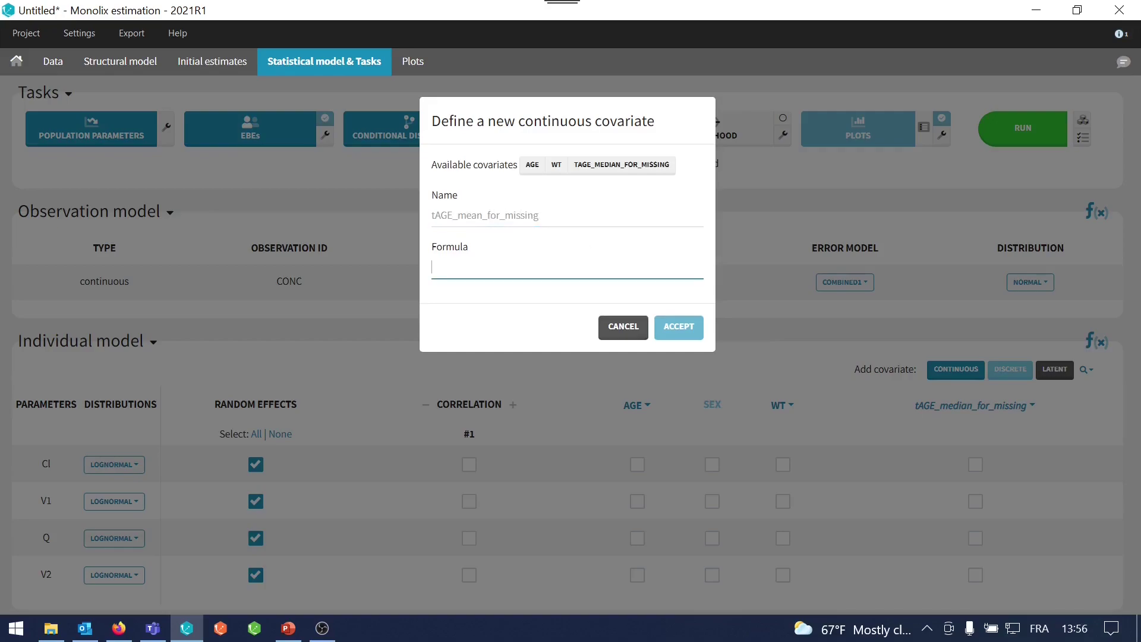
{"action": "type", "text": "max(AGE,0) + min(AGE,0)/AGE*ImputedValue"}
{"action": "key", "text": "ctrl+shift+Left"}
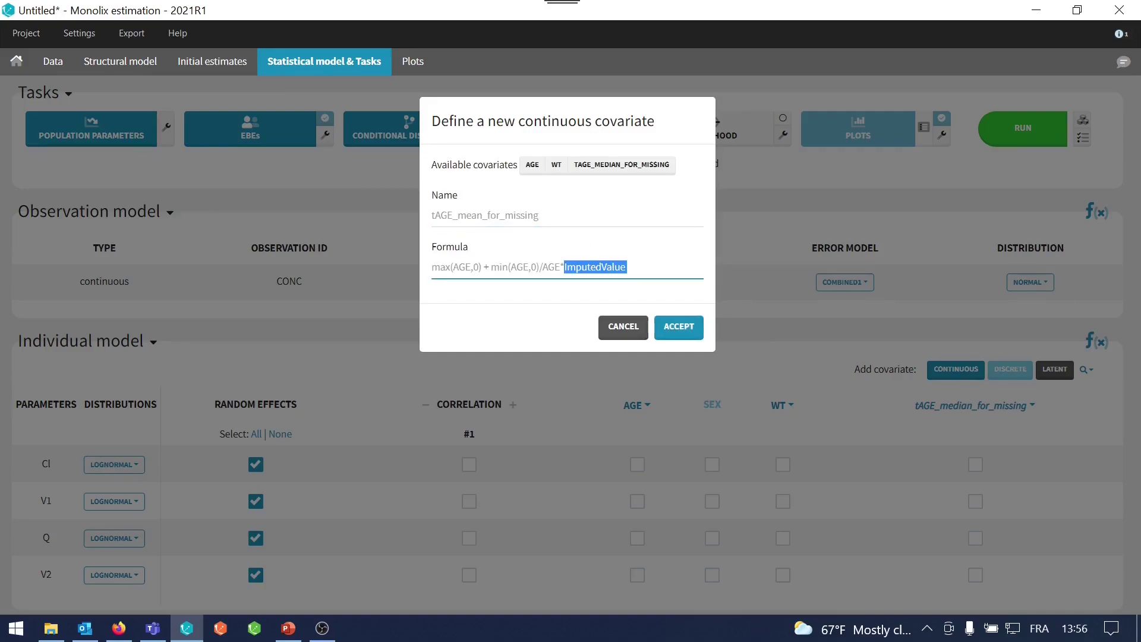
{"action": "type", "text": "41"}
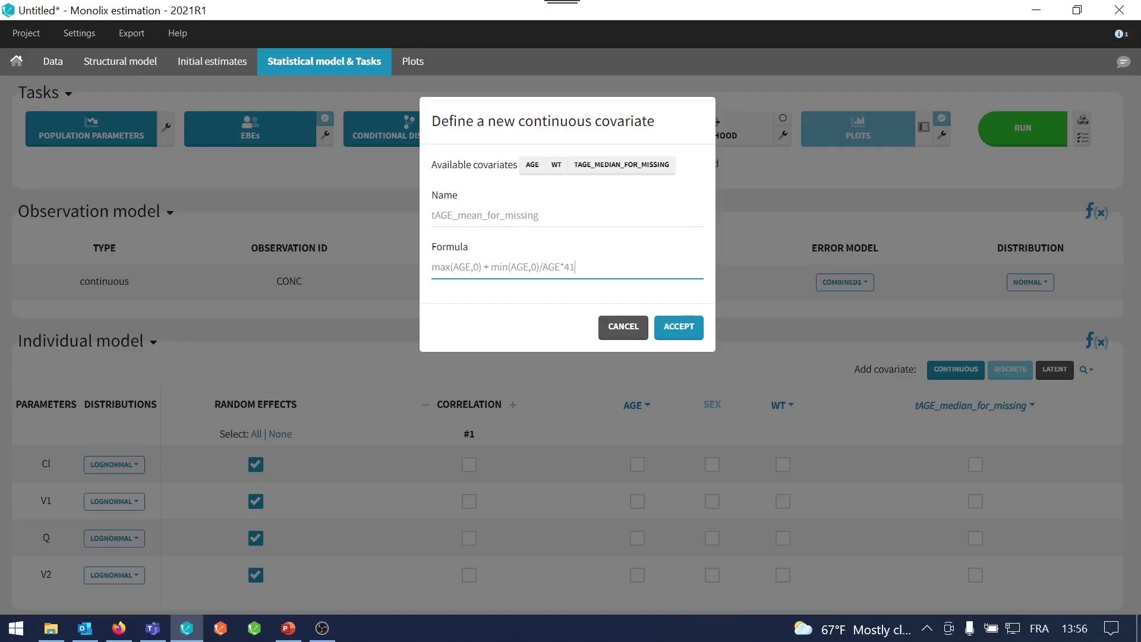
{"action": "left_click", "coordinate": [680, 330]}
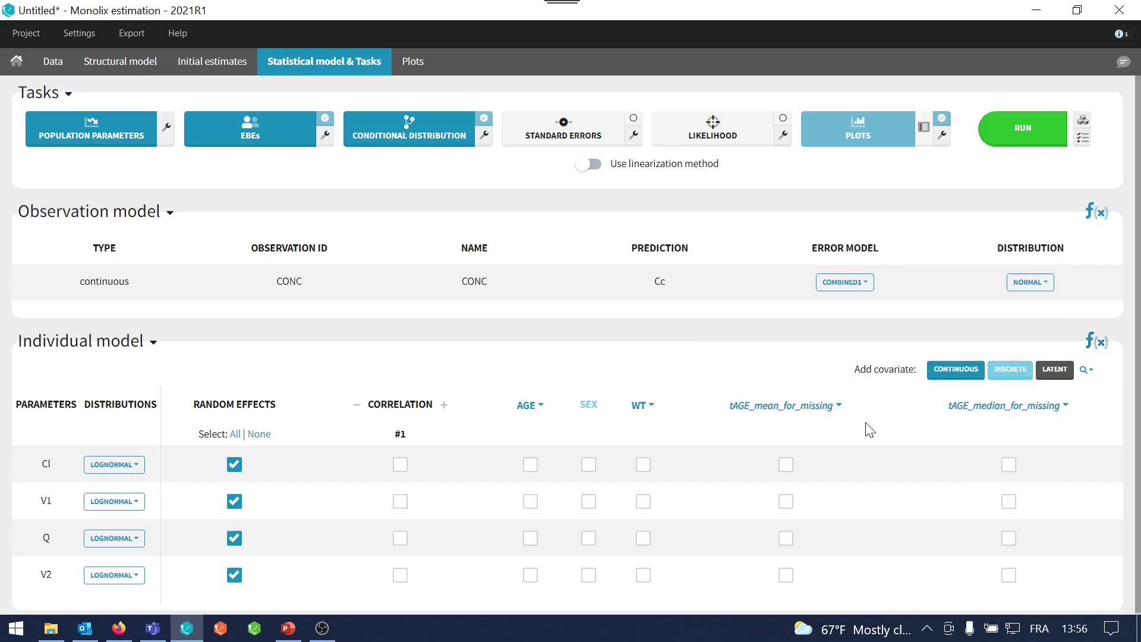
Add tAGE_mean_for_missing as a covariate on Cl and display the individual model's formulas
{"action": "left_click", "coordinate": [786, 464]}
{"action": "left_click", "coordinate": [1098, 342]}
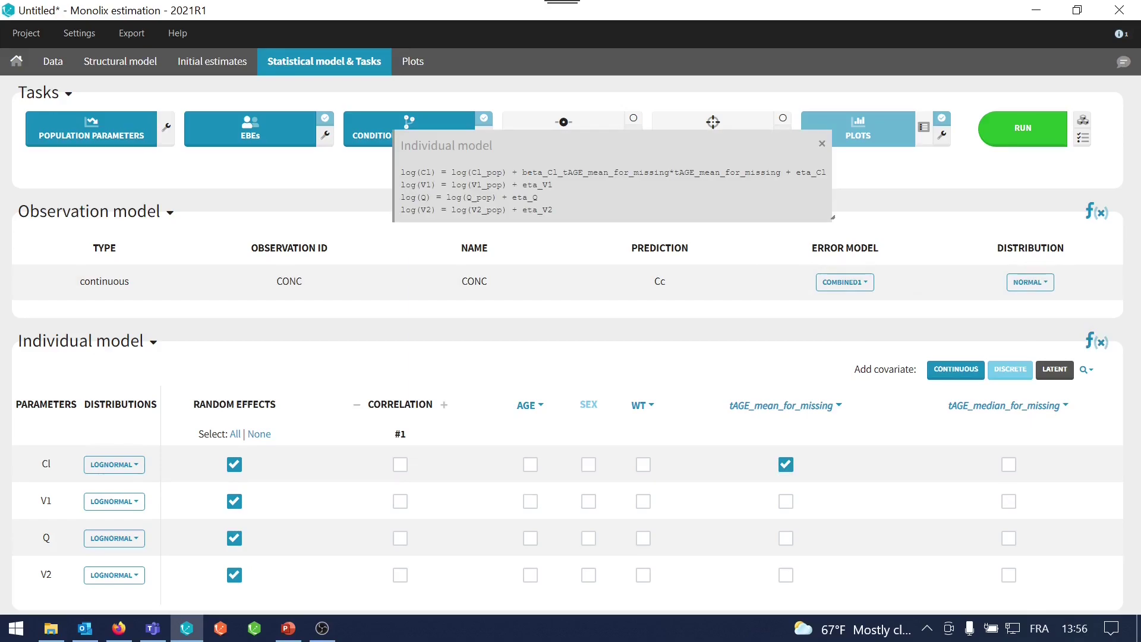
{"action": "left_click_drag", "start_coordinate": [787, 173], "coordinate": [674, 172]}
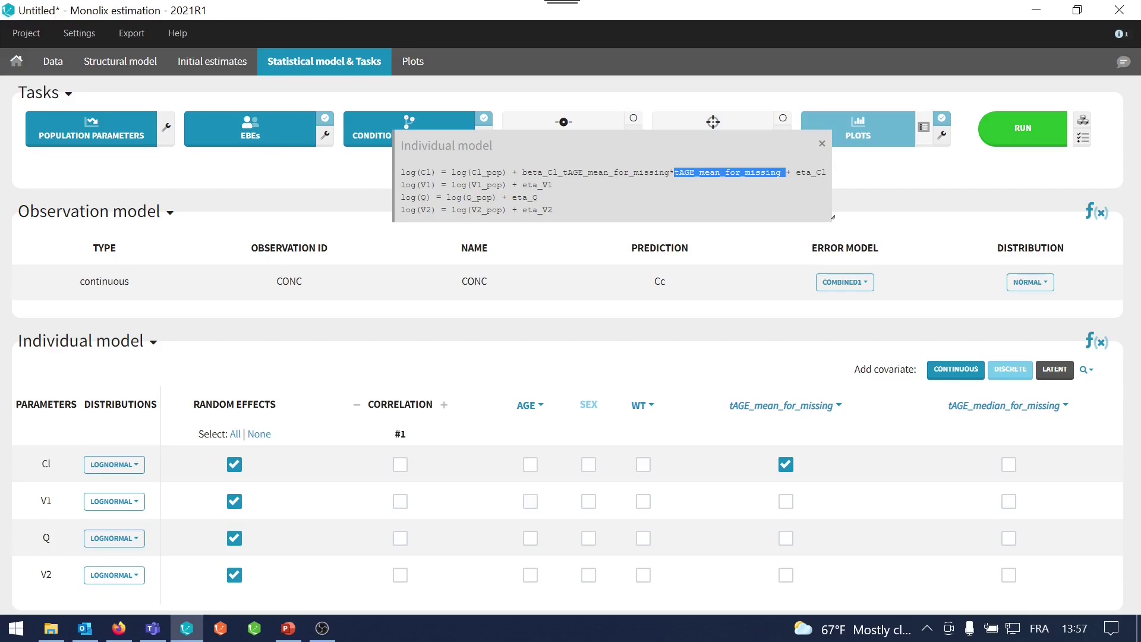
{"action": "mouse_move", "coordinate": [641, 422]}
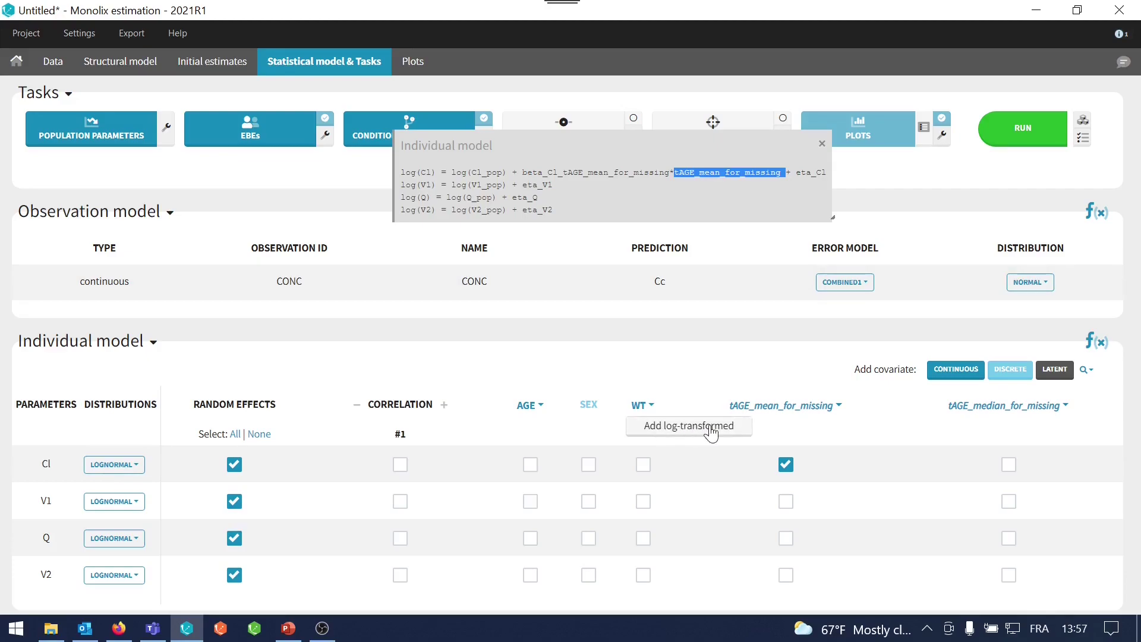
{"action": "mouse_move", "coordinate": [790, 418]}
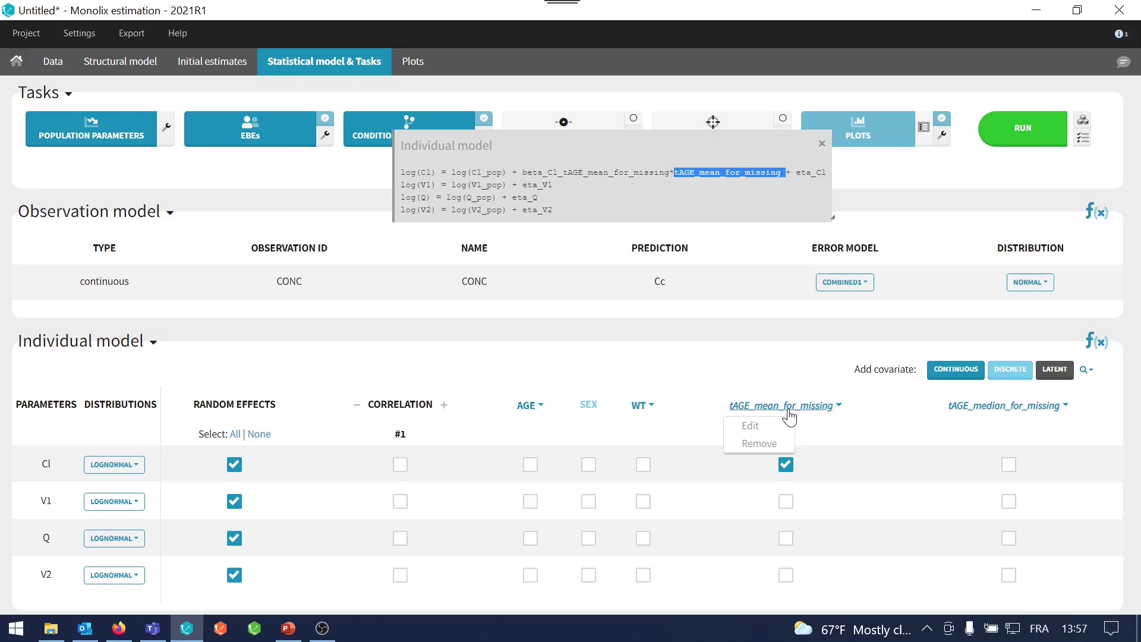
Create a continuous covariate named logtAGE_median_for_missing with the formula log(tAGE_median_for_missing/31)
{"action": "left_click", "coordinate": [948, 370]}
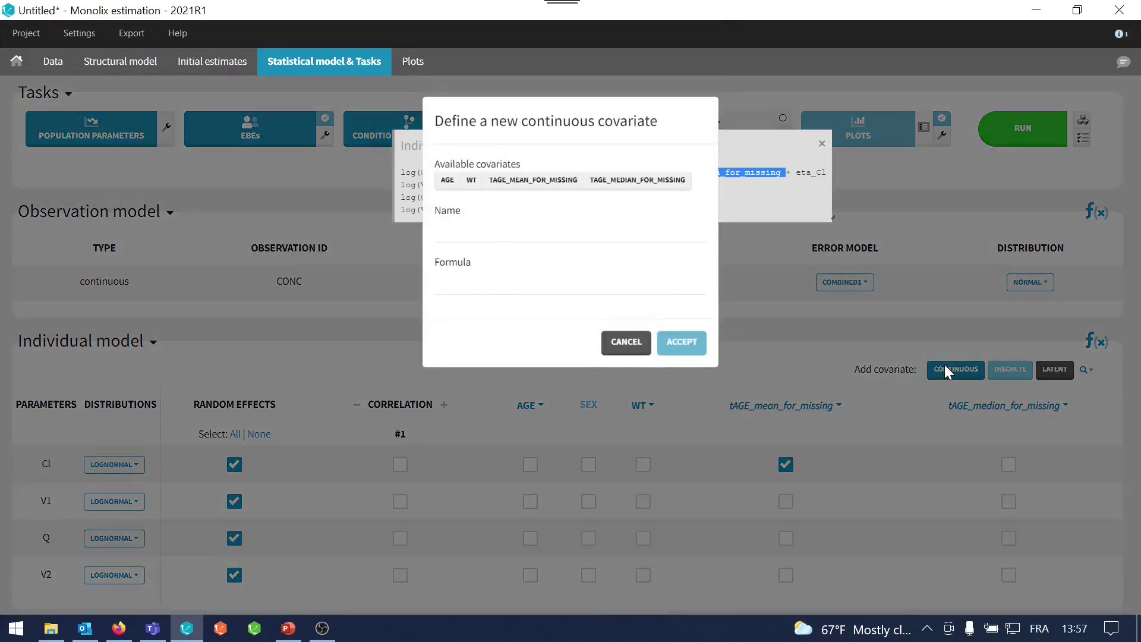
{"action": "mouse_move", "coordinate": [541, 189]}
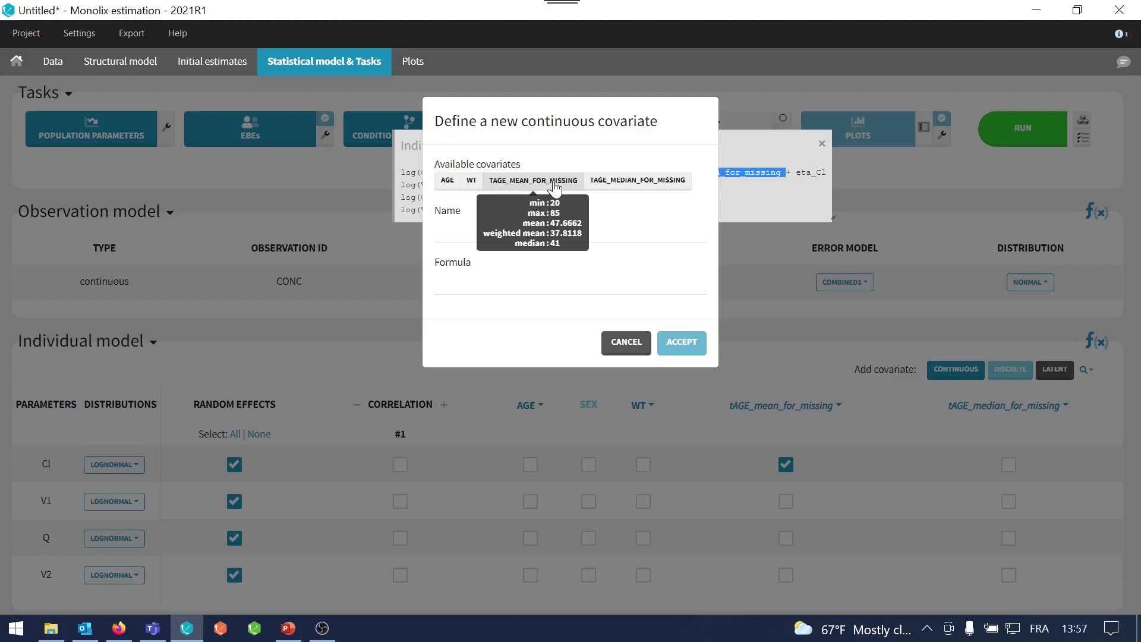
{"action": "left_click", "coordinate": [535, 232]}
{"action": "type", "text": "logtA"}
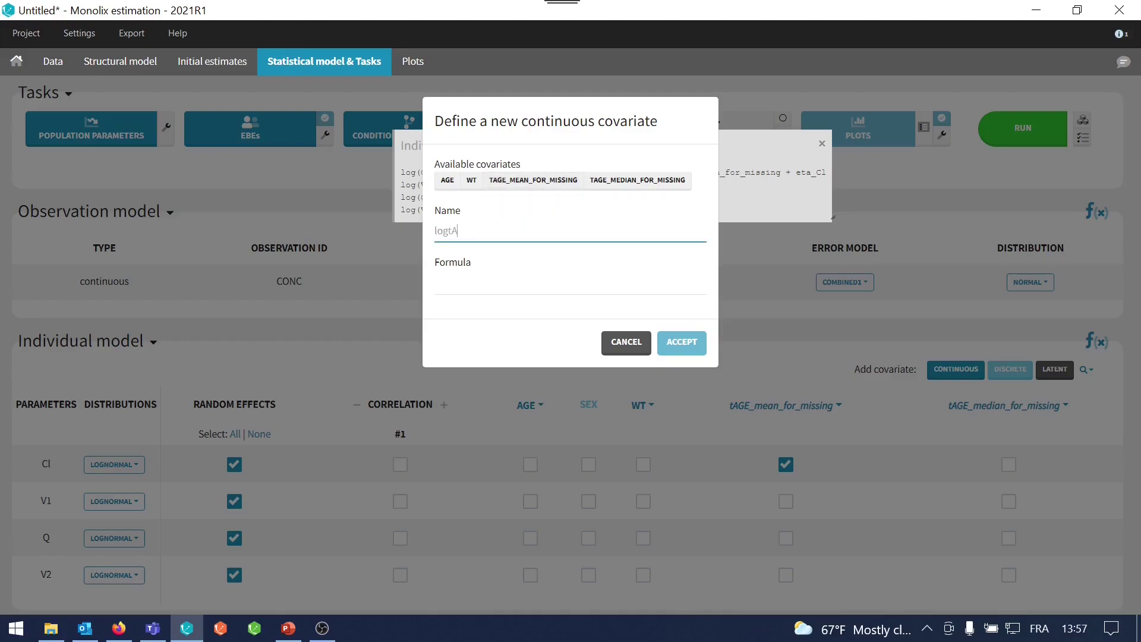
{"action": "type", "text": "GE_median_for_missing"}
{"action": "key", "text": "Tab"}
{"action": "type", "text": "log("}
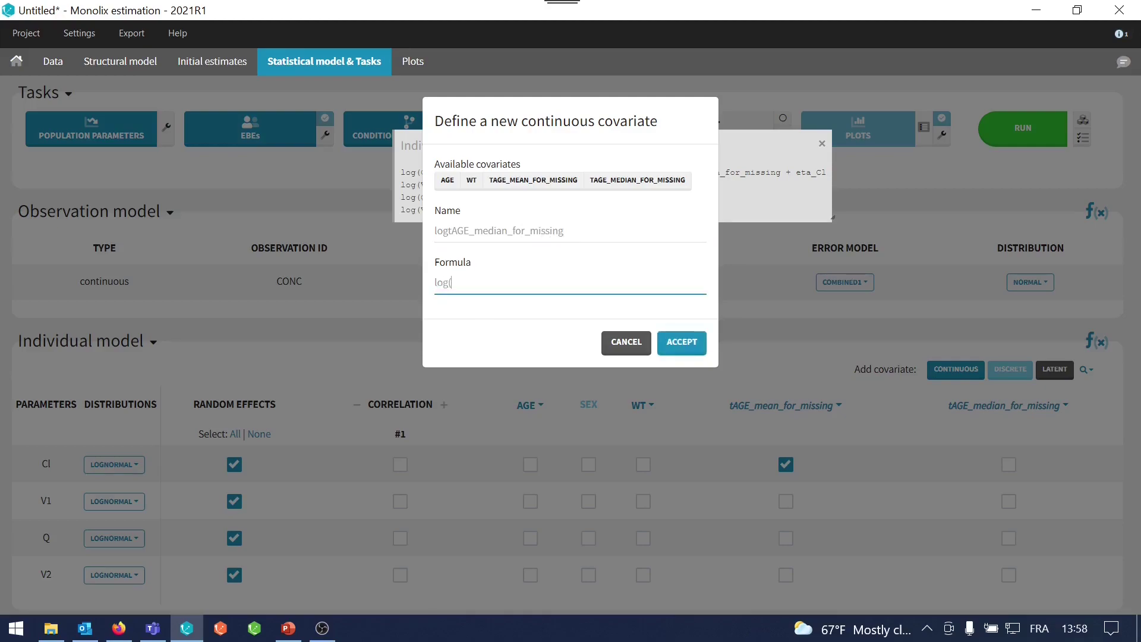
{"action": "left_click", "coordinate": [620, 185]}
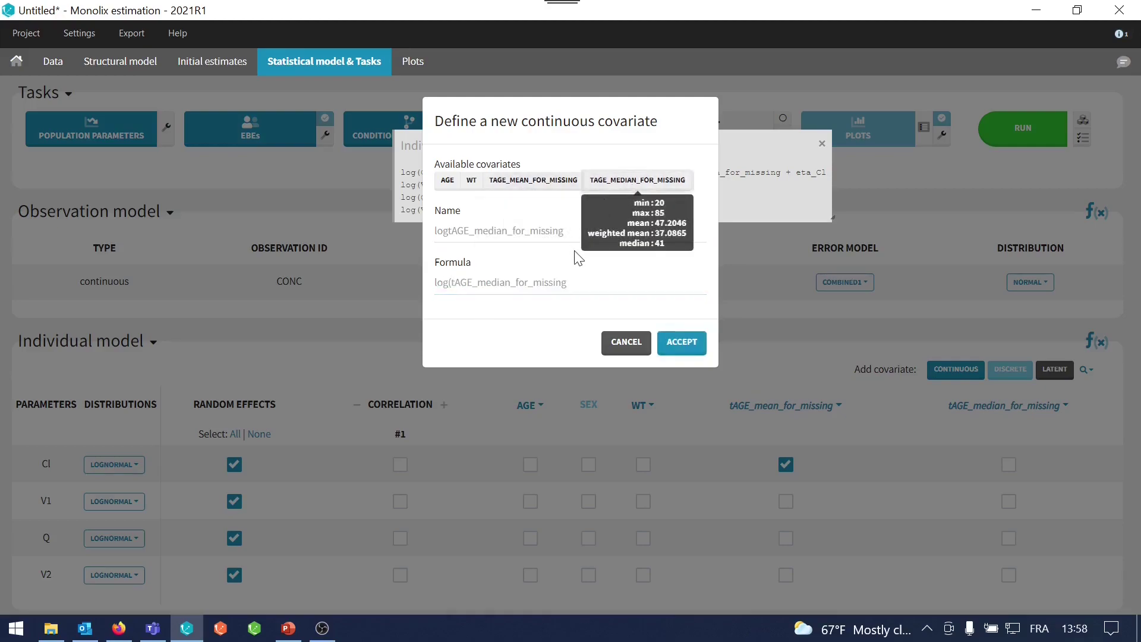
{"action": "type", "text": "/31)"}
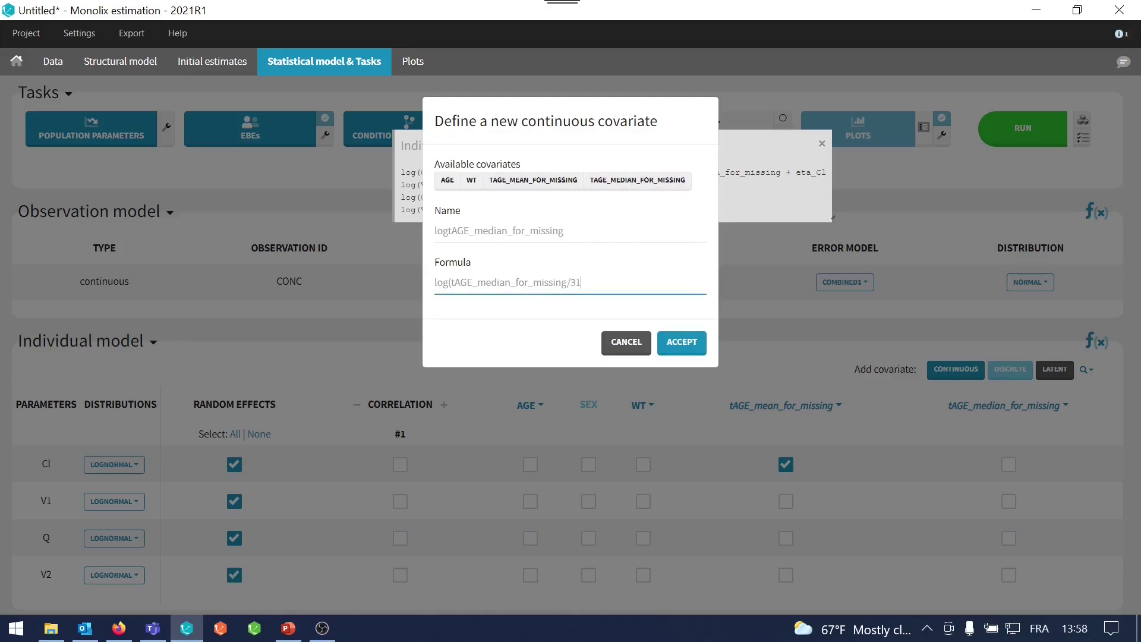
{"action": "left_click", "coordinate": [680, 345]}
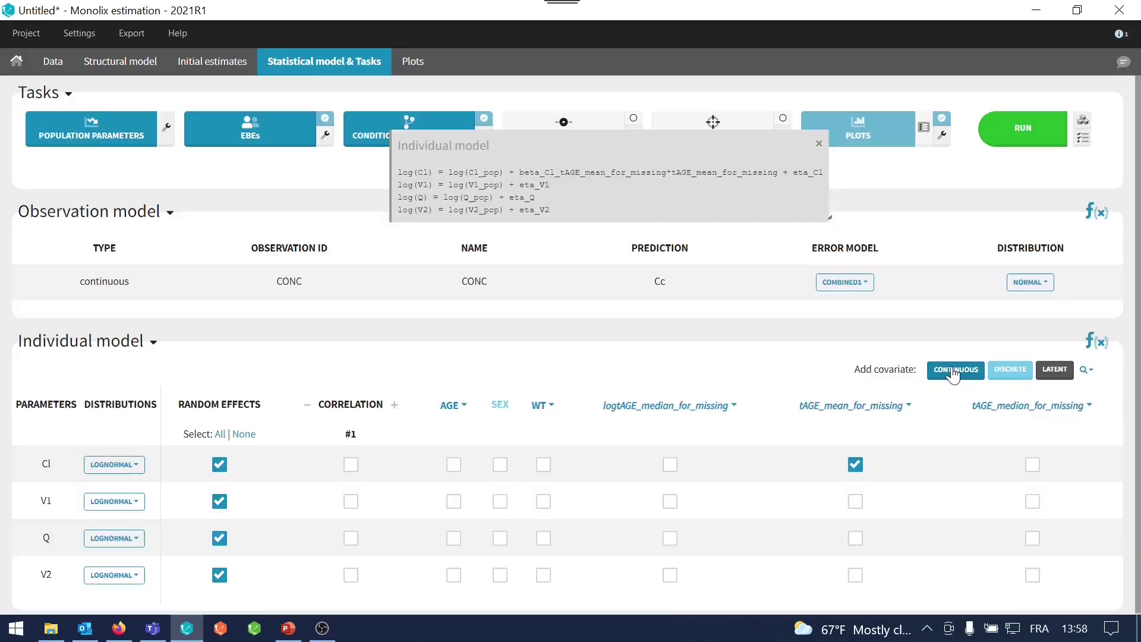
Create a continuous covariate named logtAGE_mean_for_missing with the formula log(tAGE_mean_for_missing/31)
{"action": "left_click", "coordinate": [955, 371]}
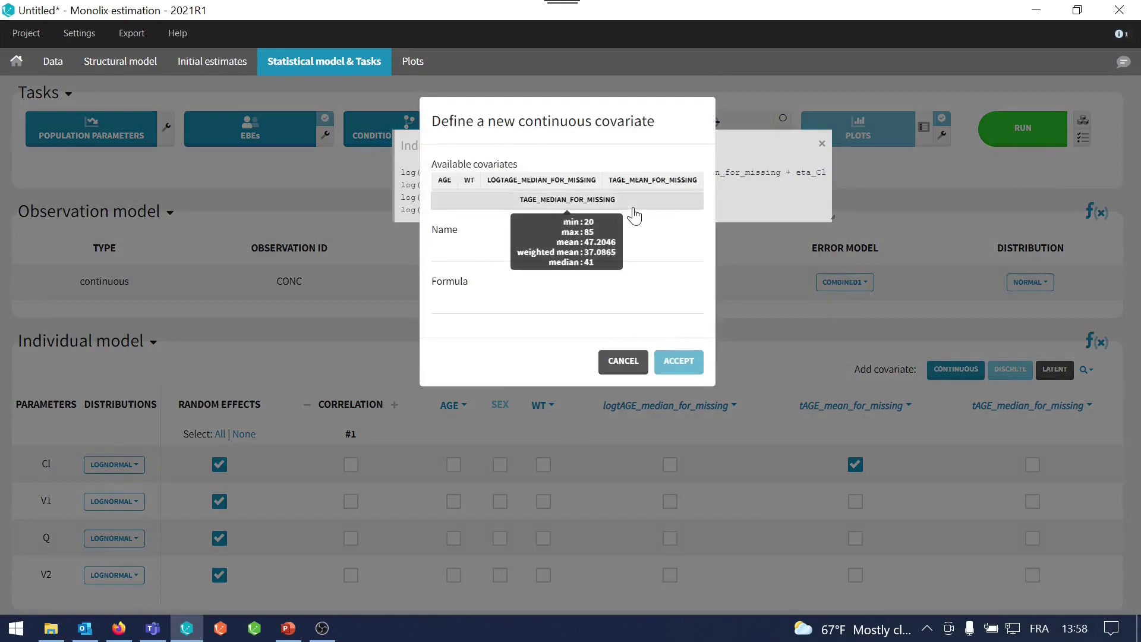
{"action": "mouse_move", "coordinate": [642, 184]}
{"action": "left_click", "coordinate": [568, 250]}
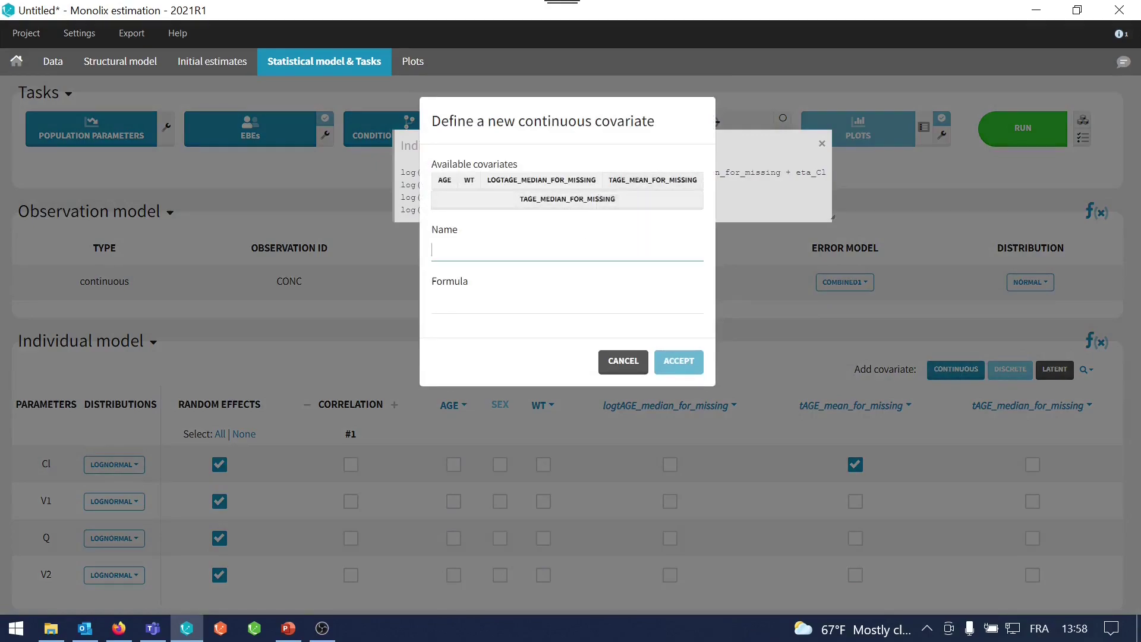
{"action": "type", "text": "logtAGE_"}
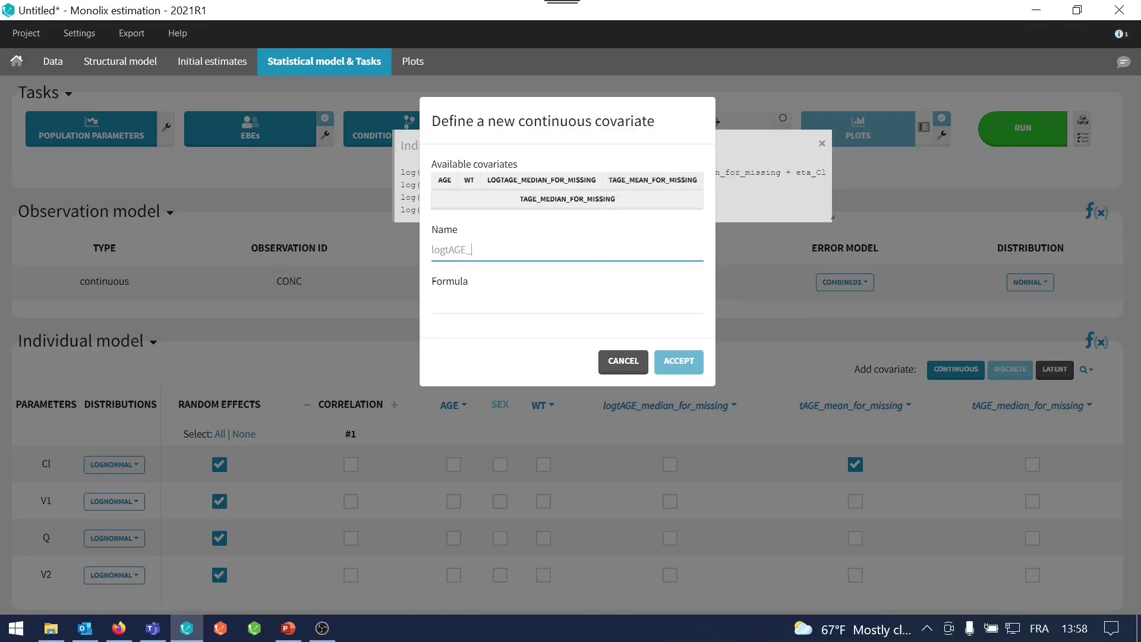
{"action": "type", "text": "mean_for_missing"}
{"action": "left_click", "coordinate": [567, 302]}
{"action": "type", "text": "log("}
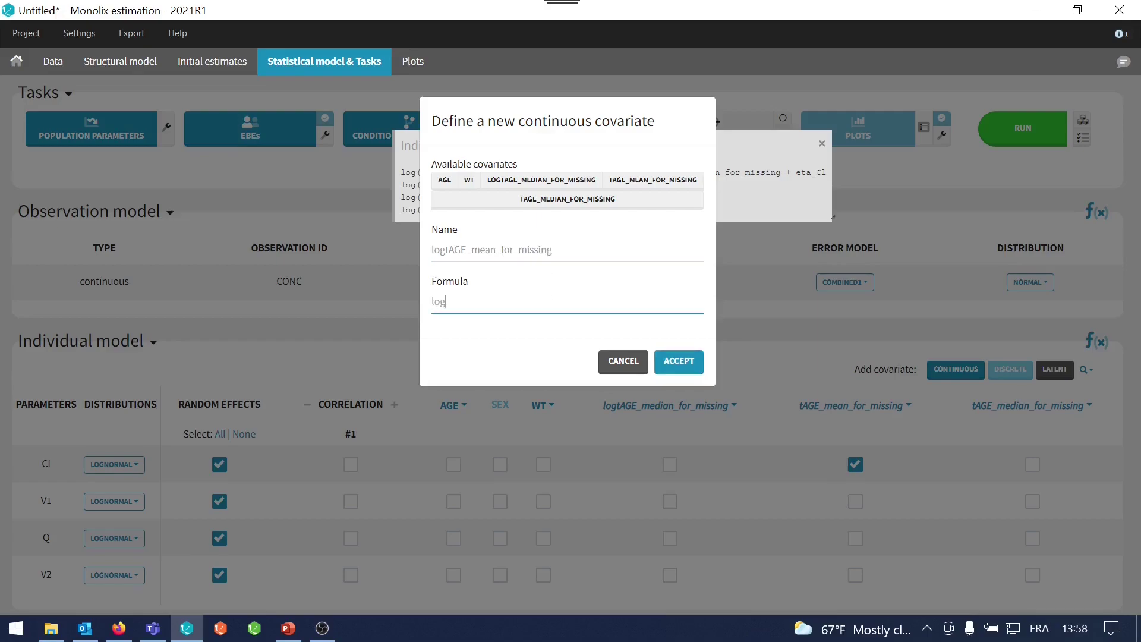
{"action": "left_click", "coordinate": [642, 185]}
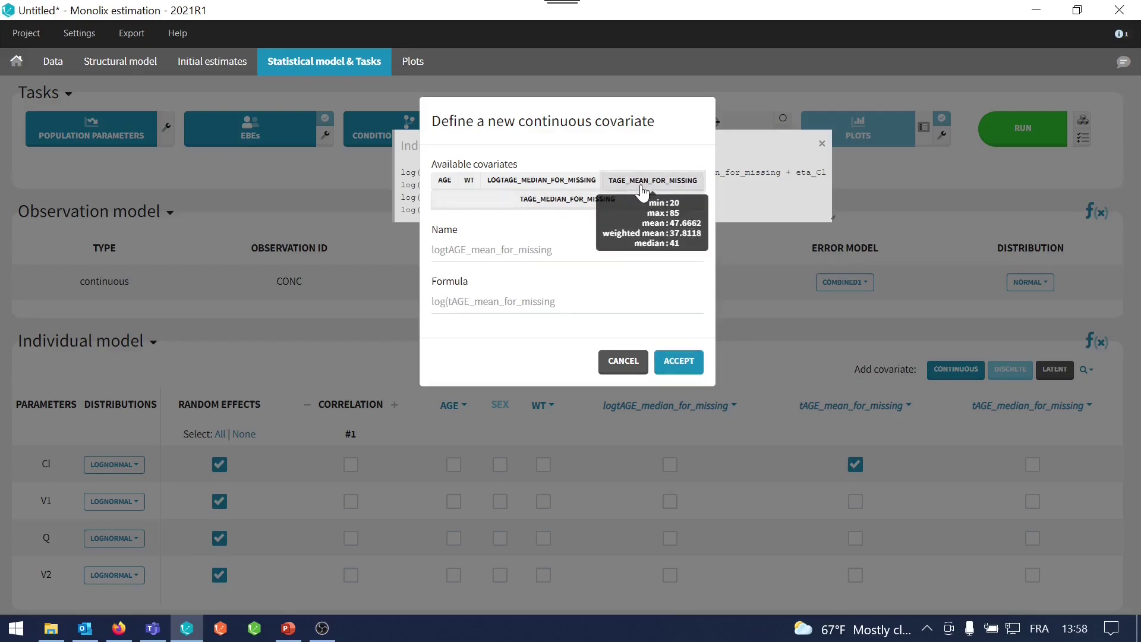
{"action": "type", "text": "/31"}
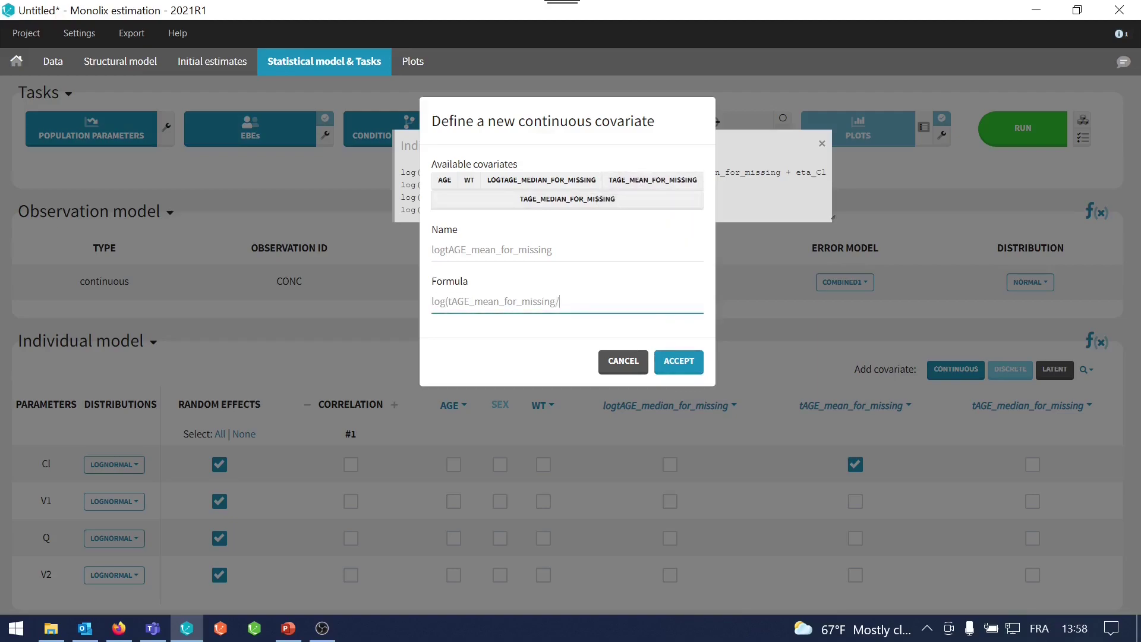
{"action": "type", "text": ")"}
{"action": "left_click", "coordinate": [693, 370]}
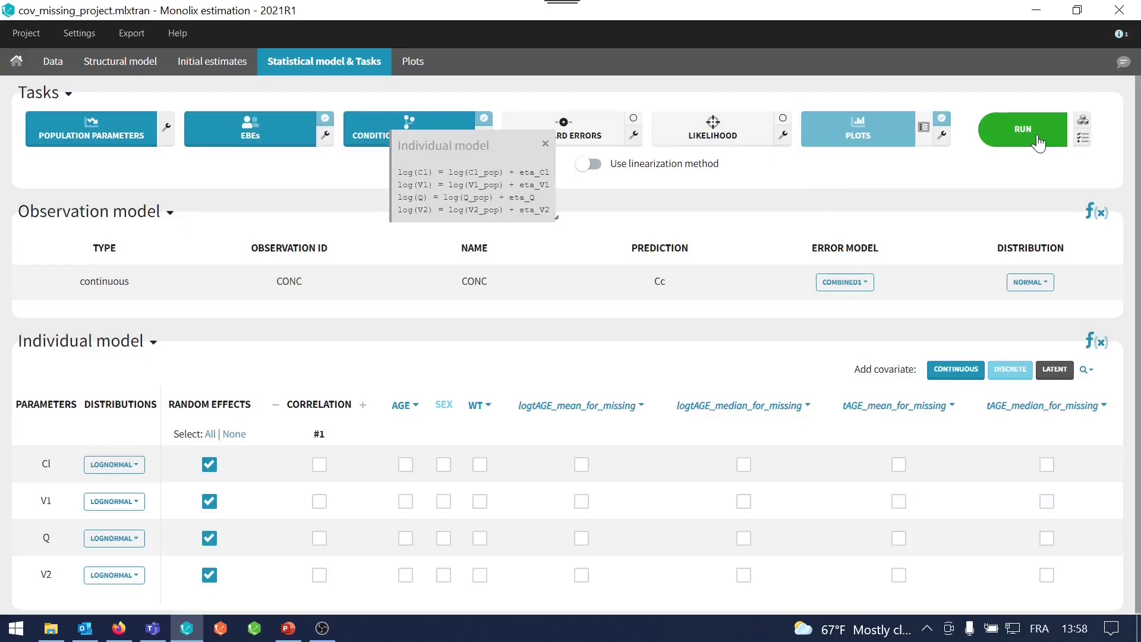
Run the selected estimation tasks and display the test results for random effects against covariates
{"action": "left_click", "coordinate": [1040, 141]}
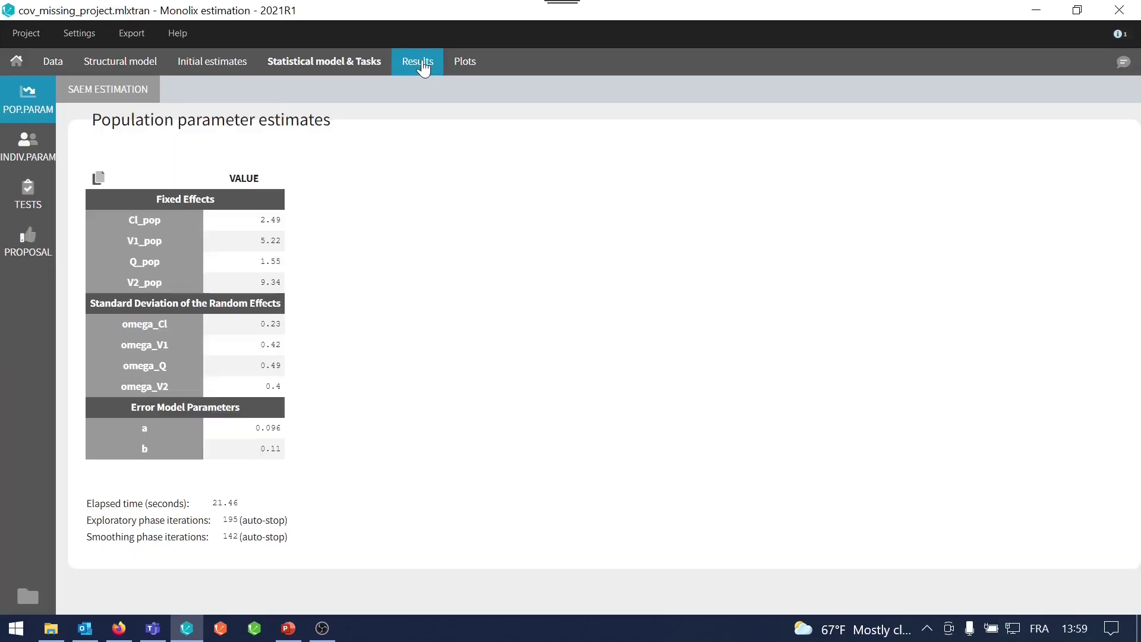
{"action": "left_click", "coordinate": [35, 202]}
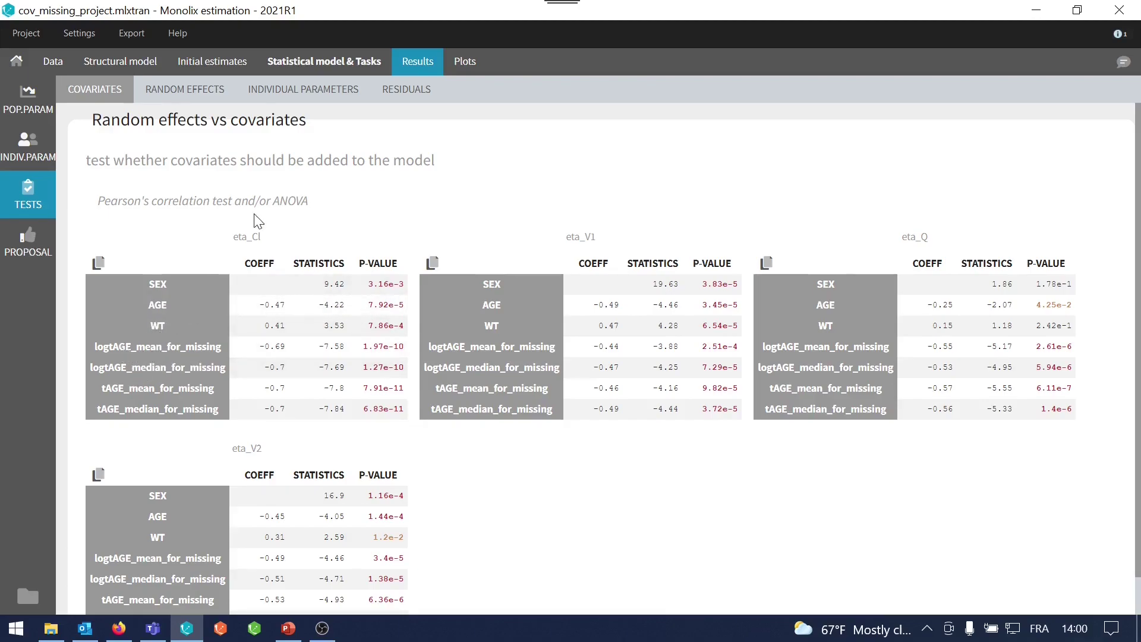
Open the plot of individual parameters versus covariates and restrict its individual parameters to Cl
{"action": "left_click", "coordinate": [465, 62]}
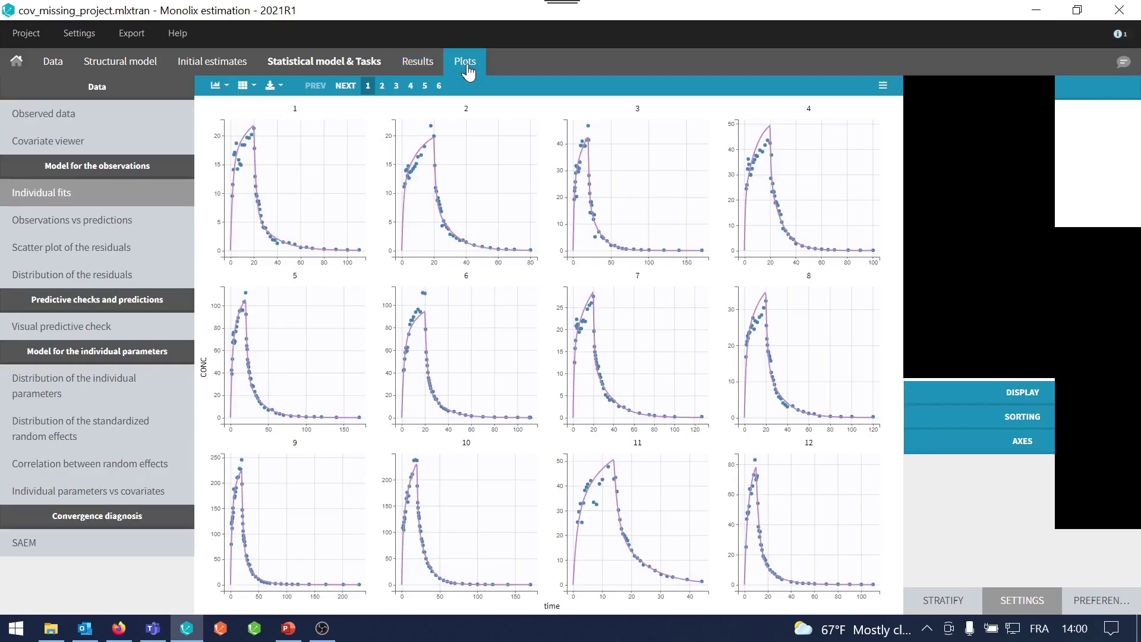
{"action": "left_click", "coordinate": [90, 492]}
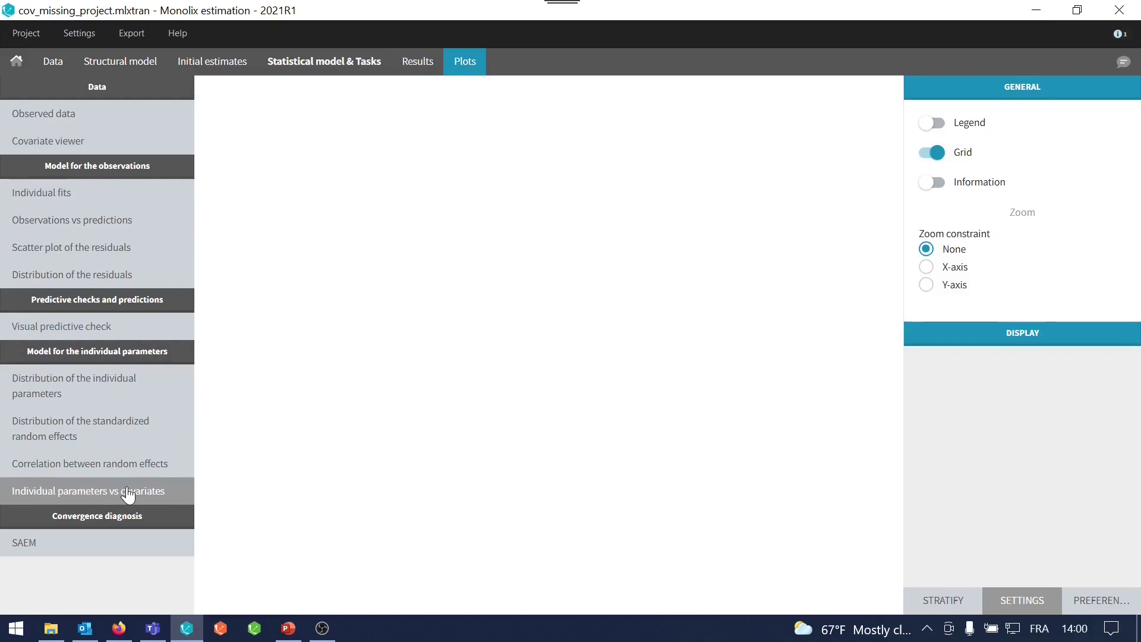
{"action": "left_click", "coordinate": [971, 334]}
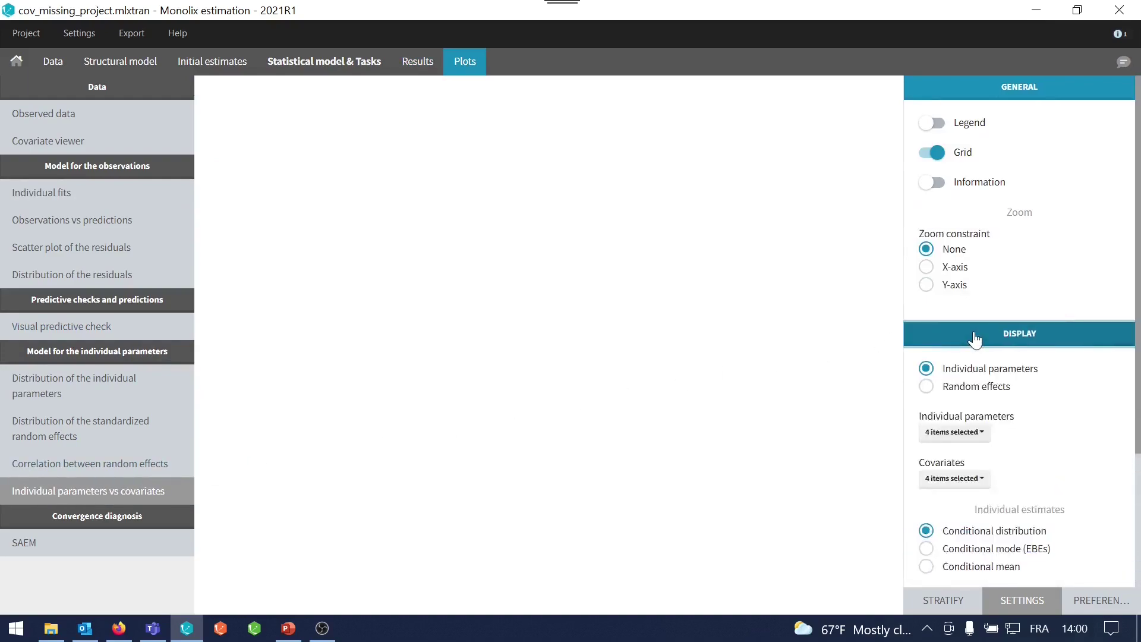
{"action": "scroll", "coordinate": [975, 330], "scroll_direction": "down", "scroll_amount": 3}
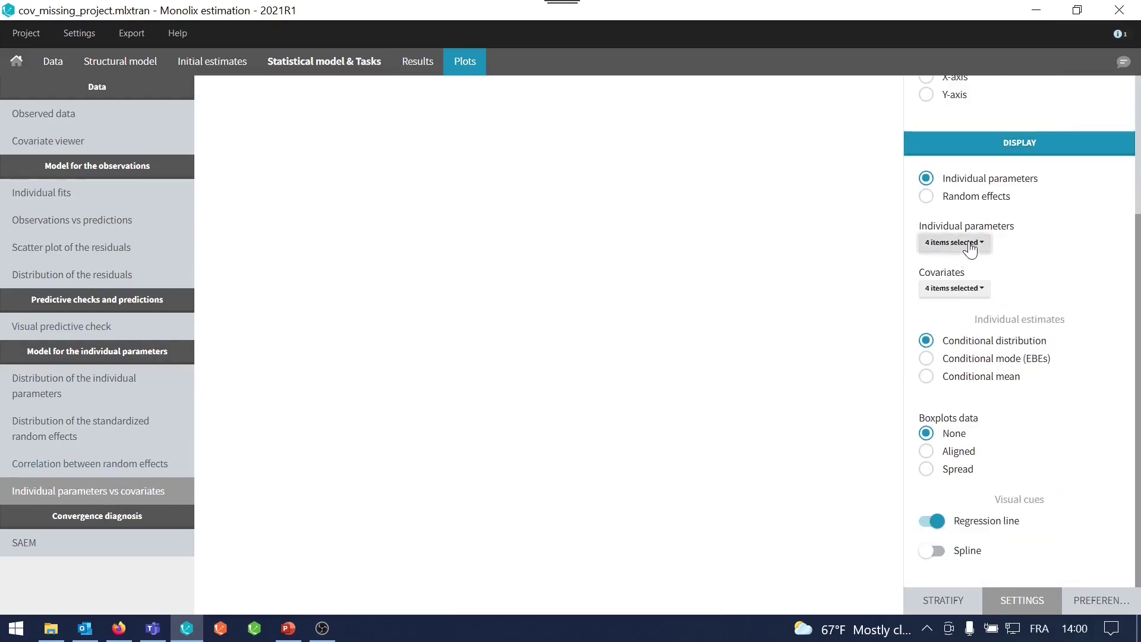
{"action": "left_click", "coordinate": [969, 244]}
{"action": "left_click", "coordinate": [947, 299]}
{"action": "left_click", "coordinate": [946, 317]}
{"action": "left_click", "coordinate": [947, 334]}
{"action": "left_click", "coordinate": [966, 355]}
Restrict the plotted covariates to logtAGE_mean_for_missing and logtAGE_median_for_missing by deselecting AGE and WT
{"action": "left_click", "coordinate": [969, 477]}
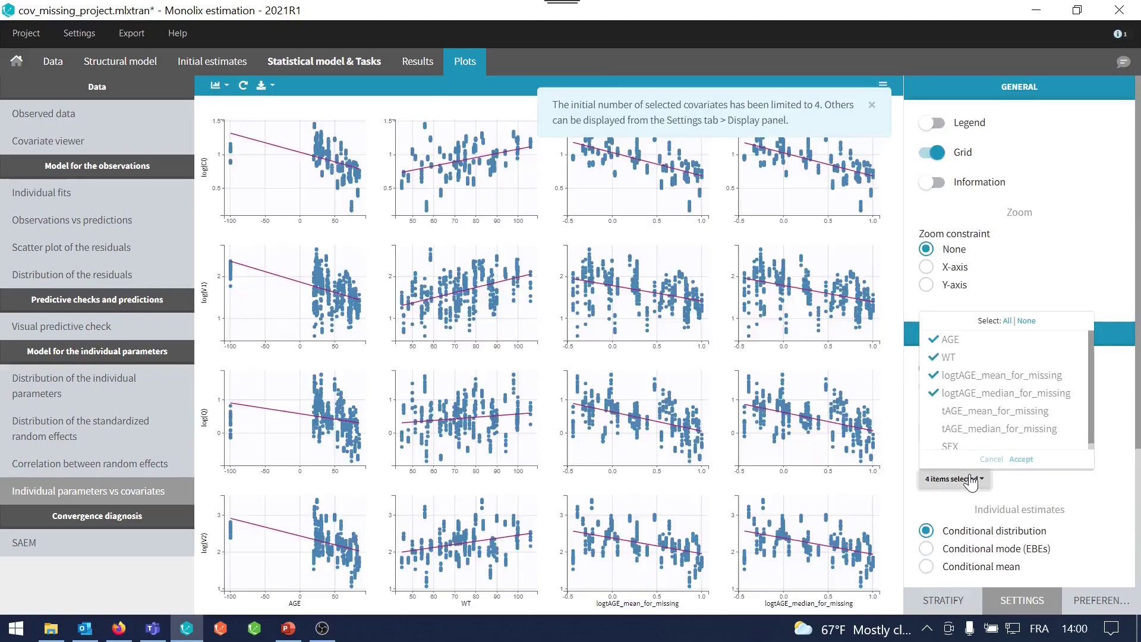
{"action": "left_click", "coordinate": [949, 340]}
{"action": "left_click", "coordinate": [949, 357]}
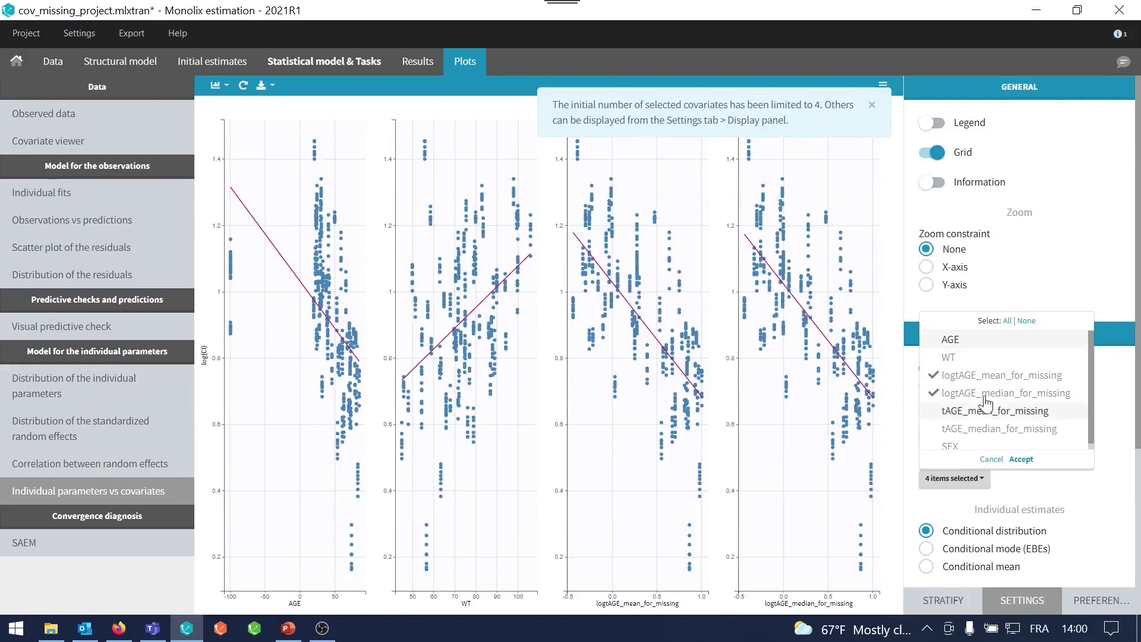
{"action": "left_click", "coordinate": [1025, 459]}
Highlight individual 16 in both Cl plots to compare its position under mean and median imputation
{"action": "mouse_move", "coordinate": [381, 262]}
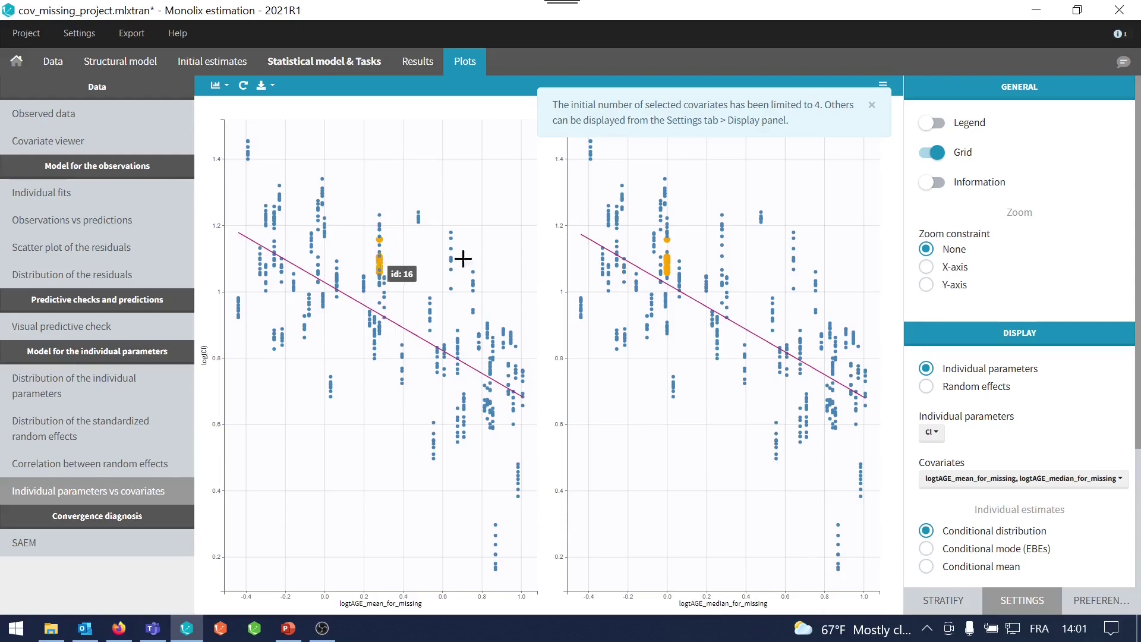
{"action": "mouse_move", "coordinate": [667, 259]}
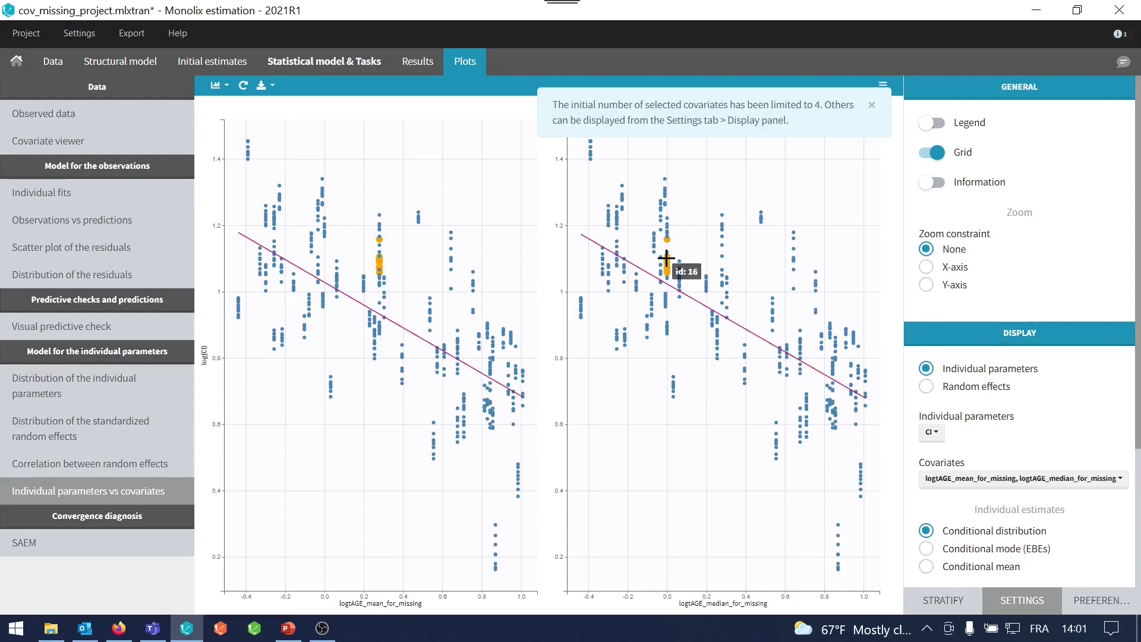
{"action": "left_click", "coordinate": [667, 259]}
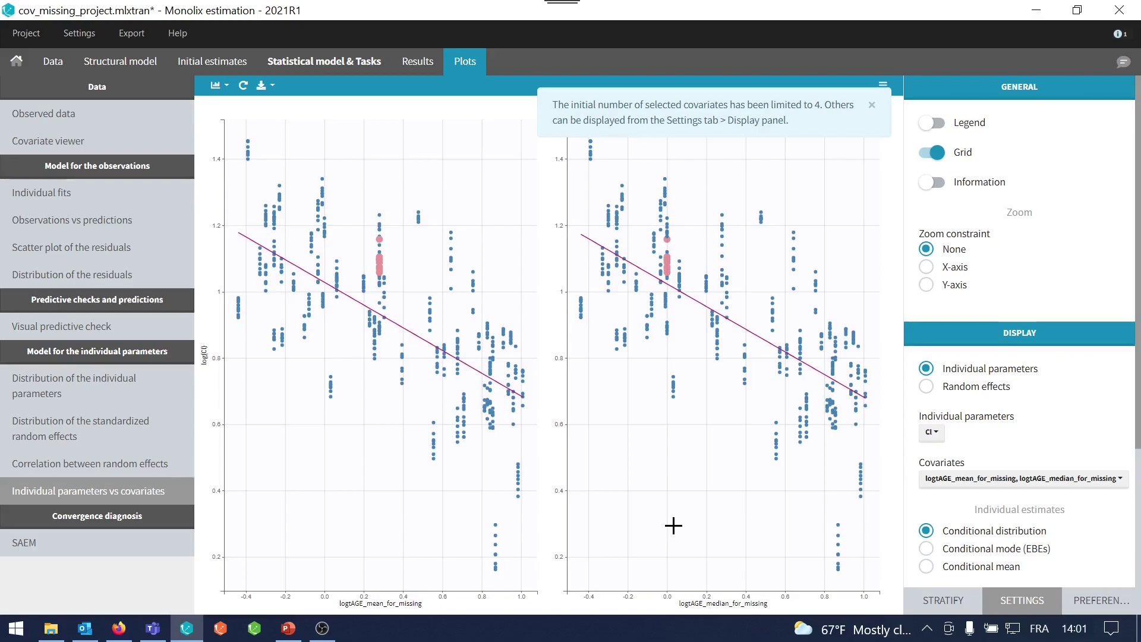
In the individual model, try logtAGE_median_for_missing and logtAGE_mean_for_missing in turn as the covariate on Cl
{"action": "left_click", "coordinate": [357, 64]}
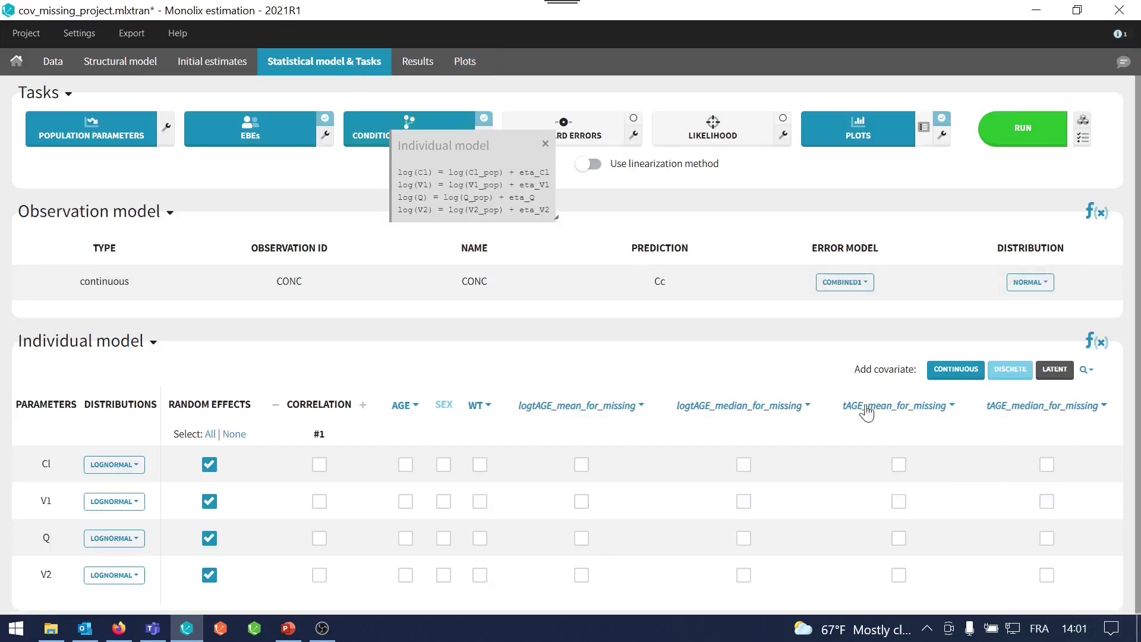
{"action": "left_click", "coordinate": [745, 469]}
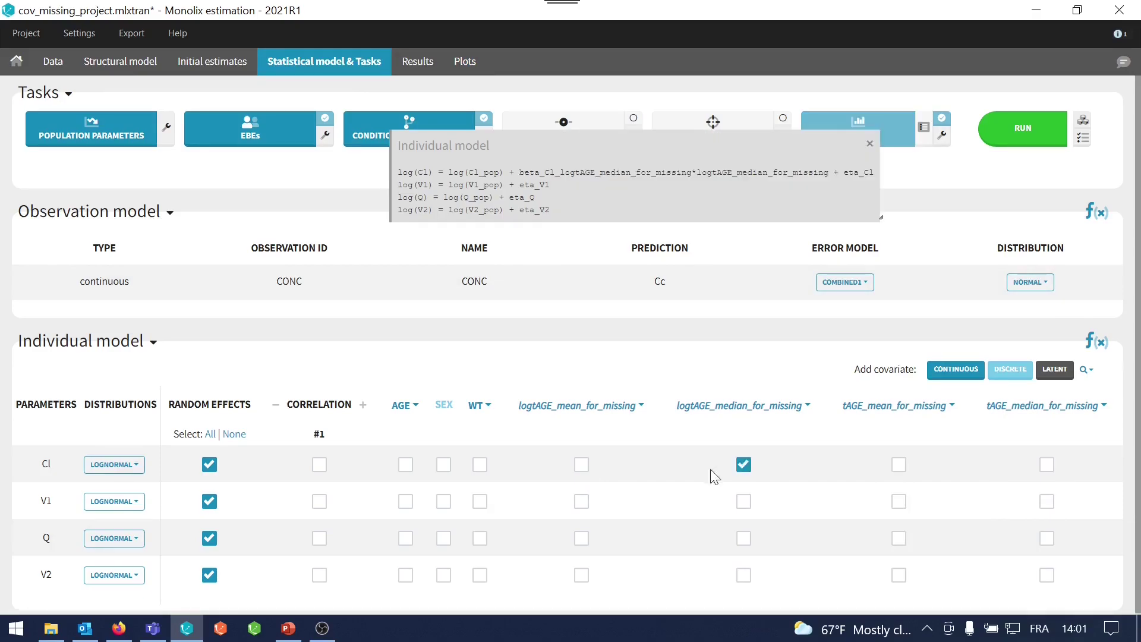
{"action": "left_click", "coordinate": [744, 467]}
{"action": "left_click", "coordinate": [583, 466]}
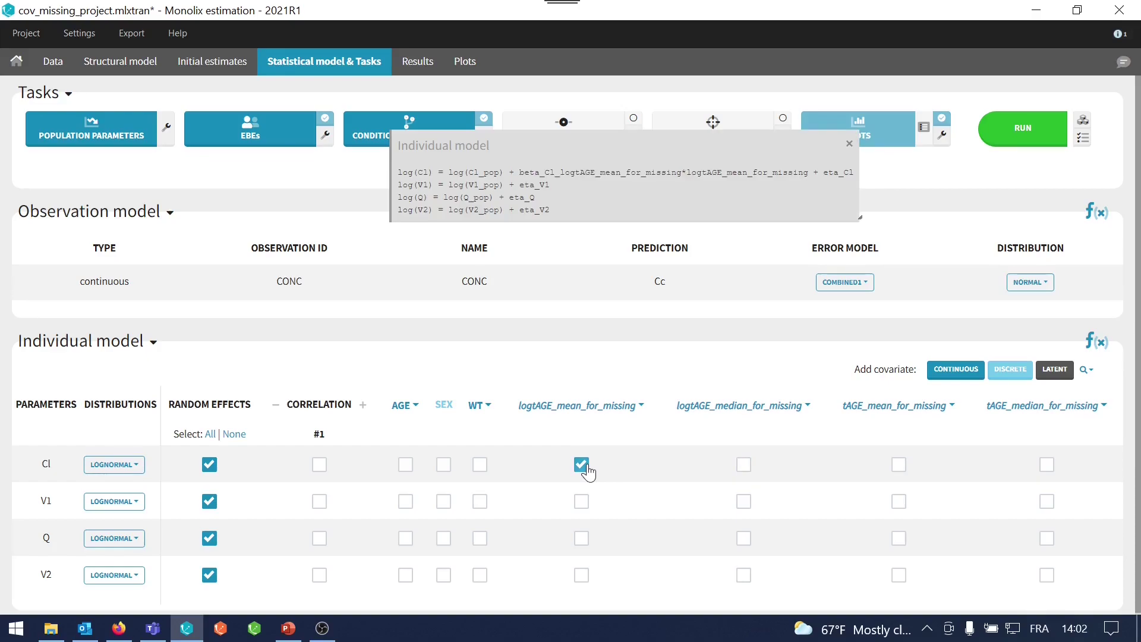
{"action": "left_click", "coordinate": [586, 469]}
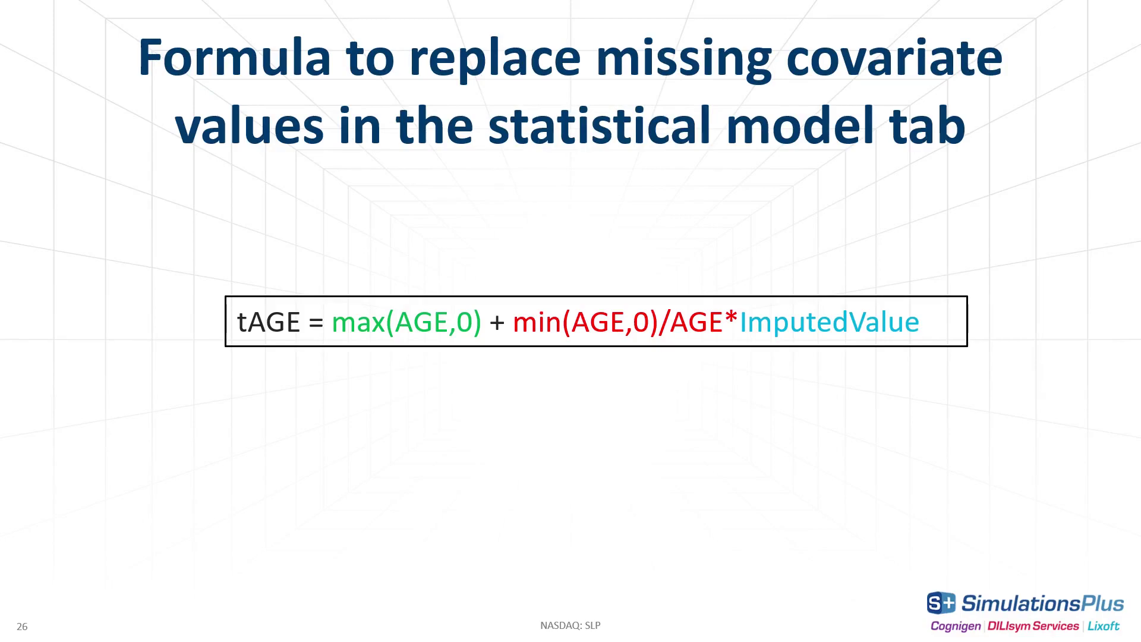
{"action": "key", "text": "Right"}
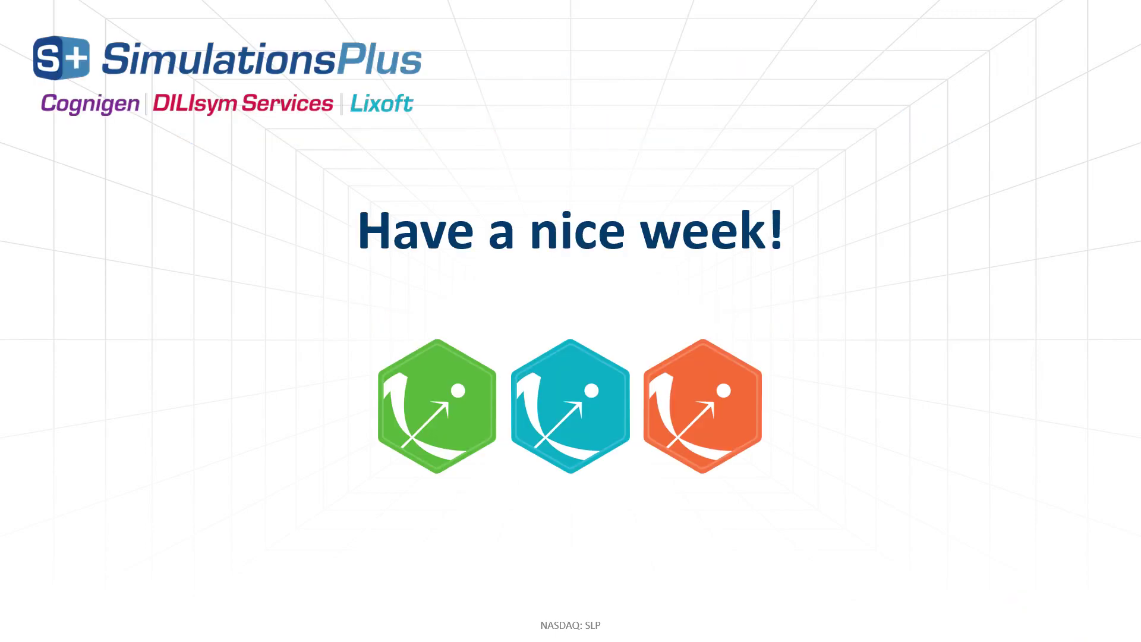